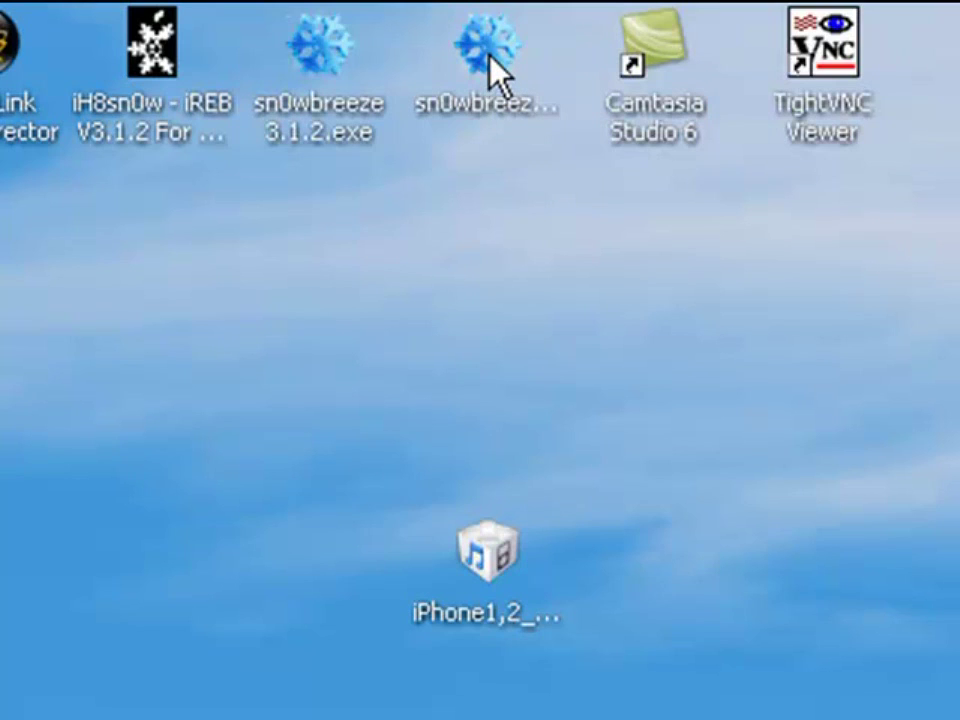
- Launch sn0wbreeze-V1.5.exe from the Windows XP desktop
{"action": "double_click", "coordinate": [490, 57]}
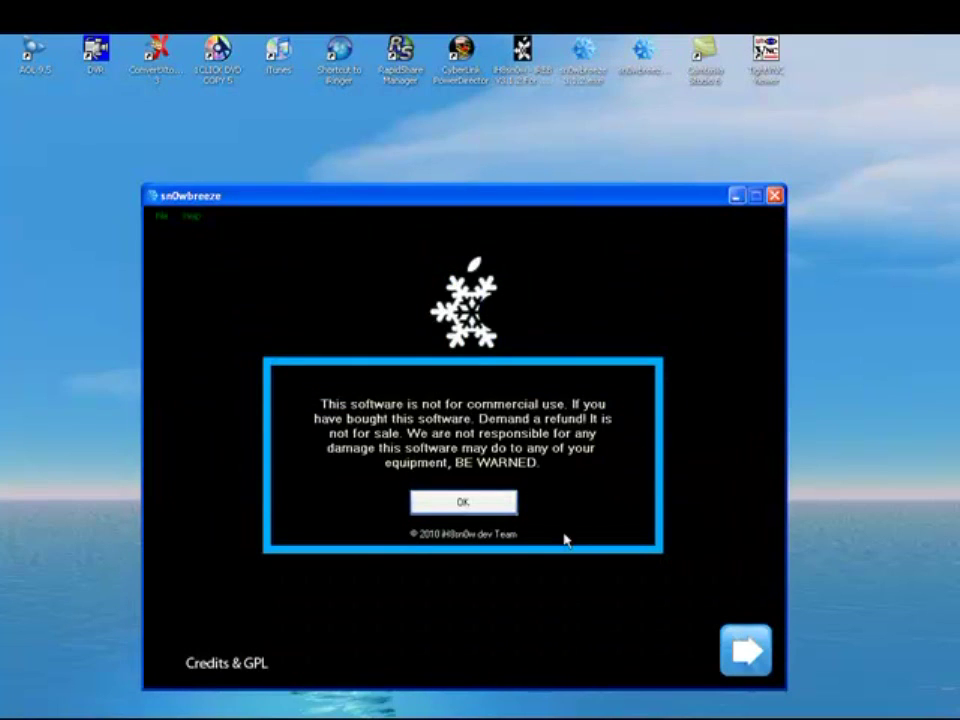
- Accept the non-commercial-use disclaimer to reach the V1.5 welcome screen for 3.1.3 (7E18)
{"action": "left_click", "coordinate": [463, 503]}
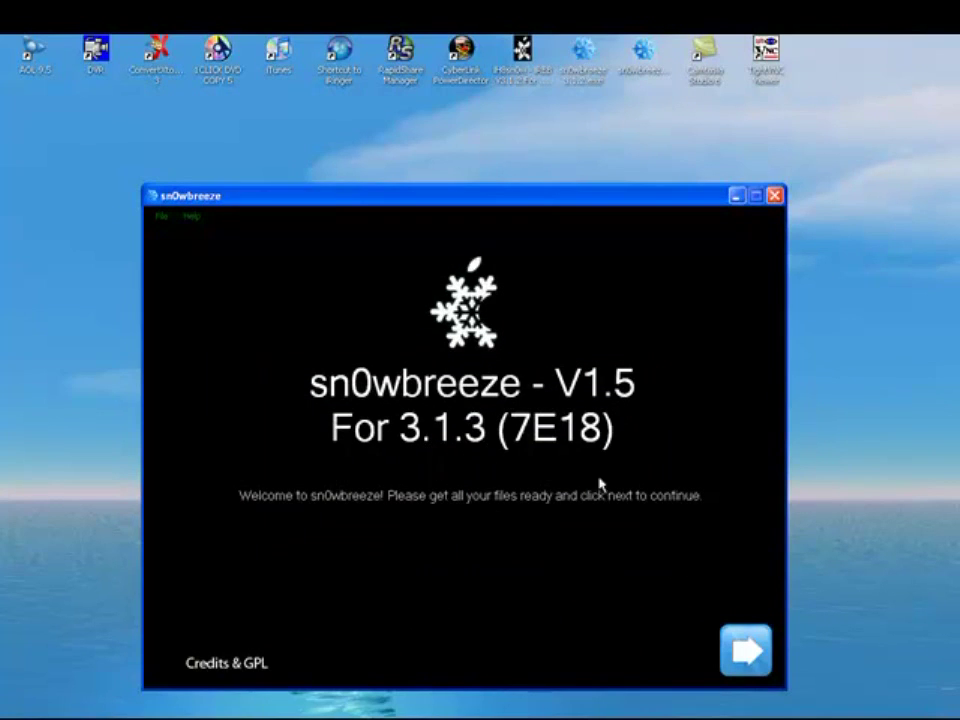
- Choose Expert Mode and go on to browse for the 3.1.3 IPSW file
{"action": "left_click", "coordinate": [753, 651]}
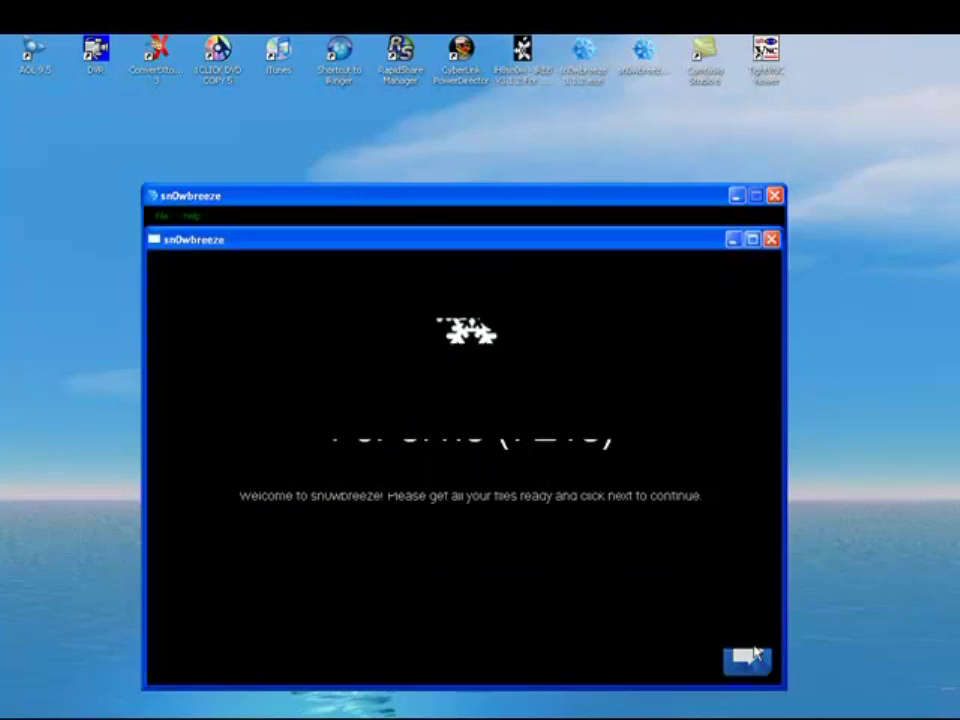
{"action": "left_click", "coordinate": [246, 492]}
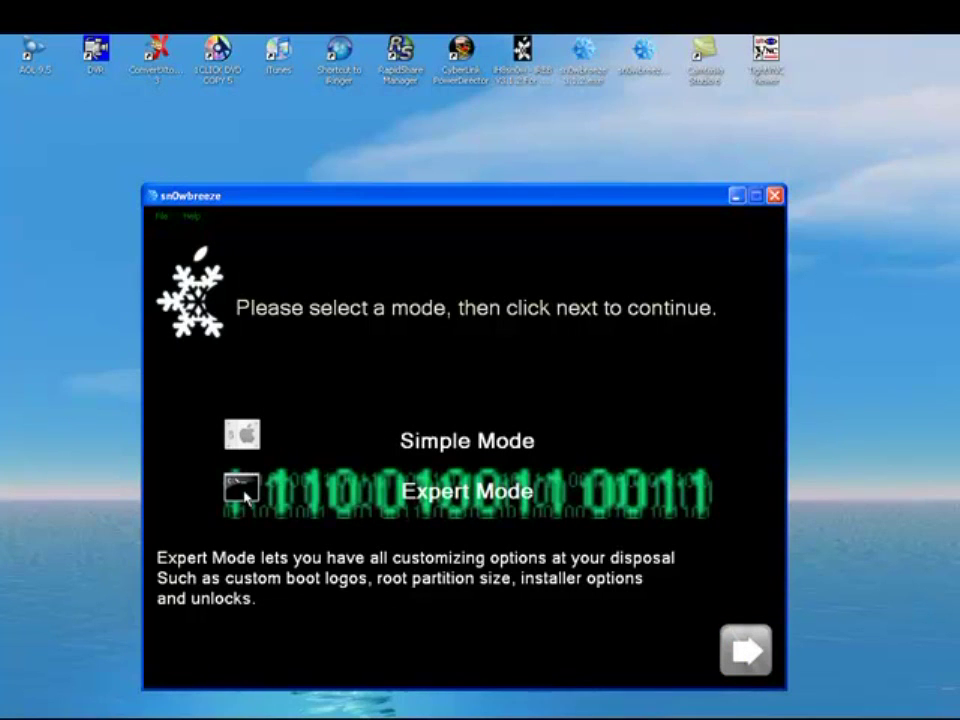
{"action": "left_click", "coordinate": [246, 492]}
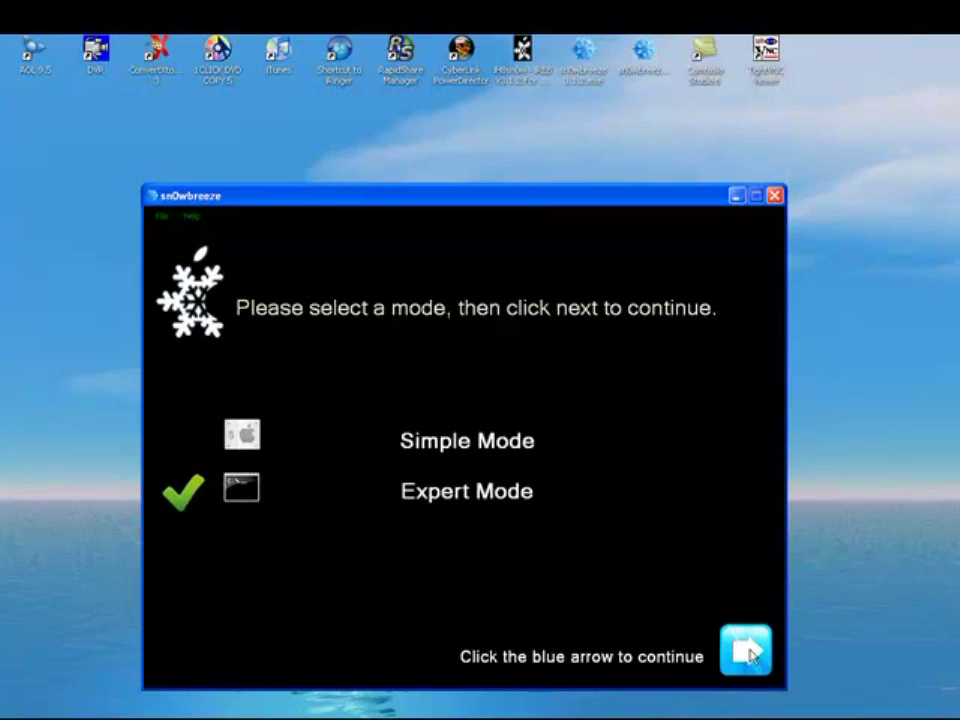
{"action": "left_click", "coordinate": [752, 652]}
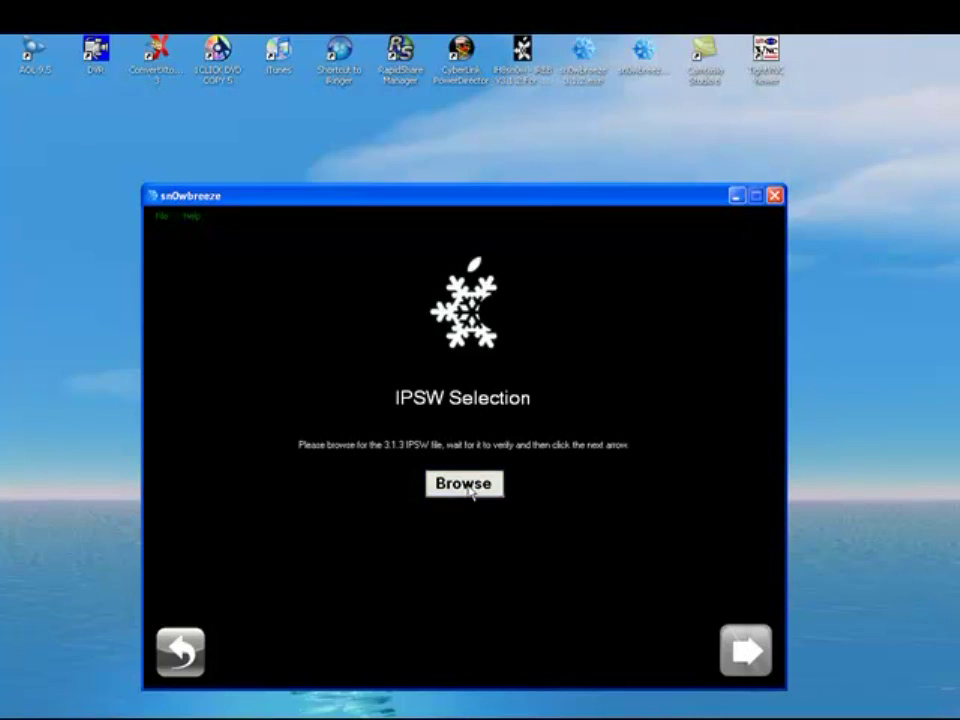
{"action": "left_click", "coordinate": [469, 487]}
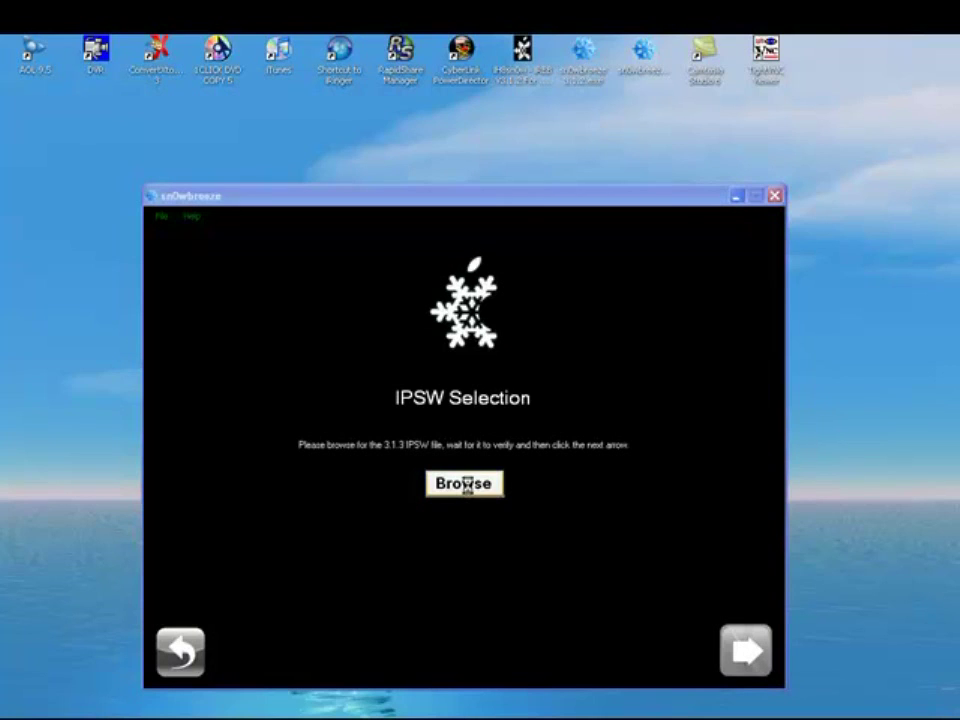
- Load iPhone1,2_3.1.3_7E18_Restore.ipsw from the Desktop folder
{"action": "left_click", "coordinate": [519, 228]}
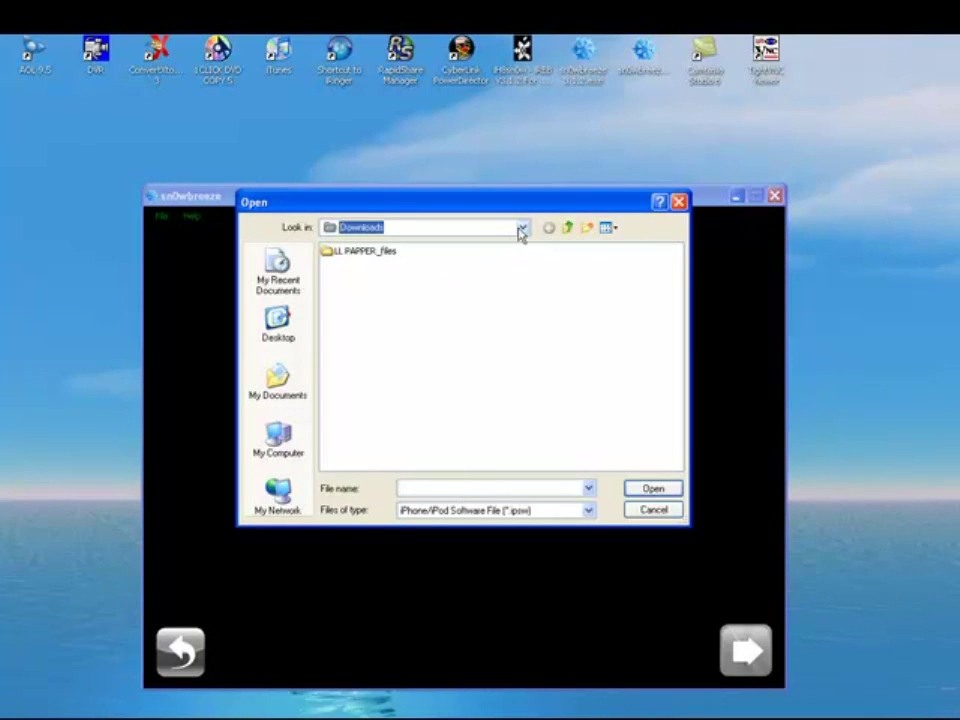
{"action": "left_click", "coordinate": [522, 229]}
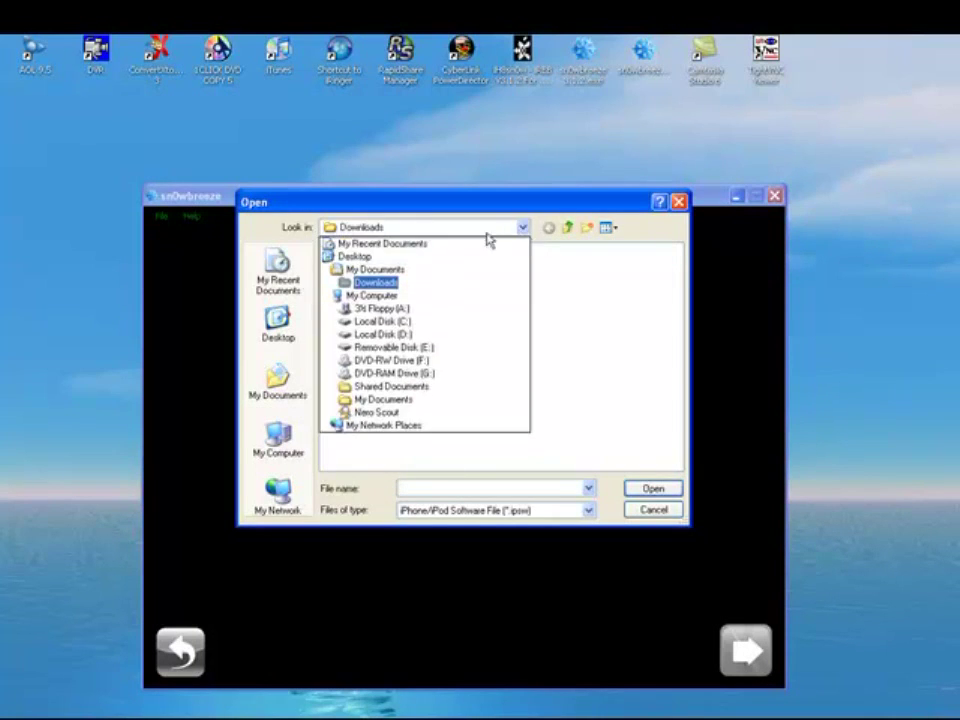
{"action": "left_click", "coordinate": [446, 257]}
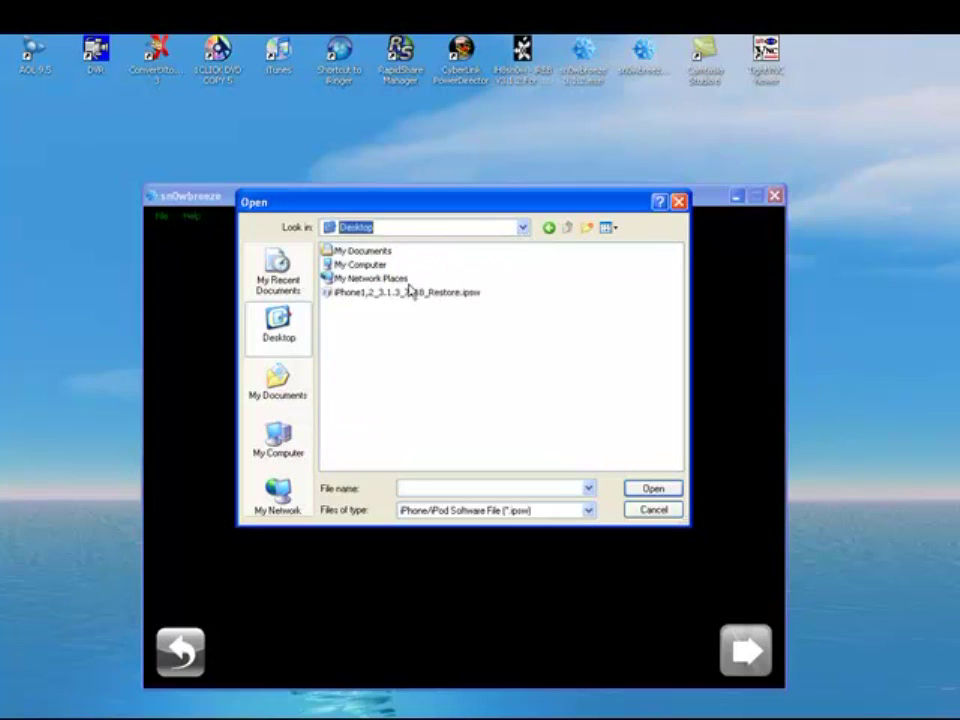
{"action": "left_click", "coordinate": [403, 293]}
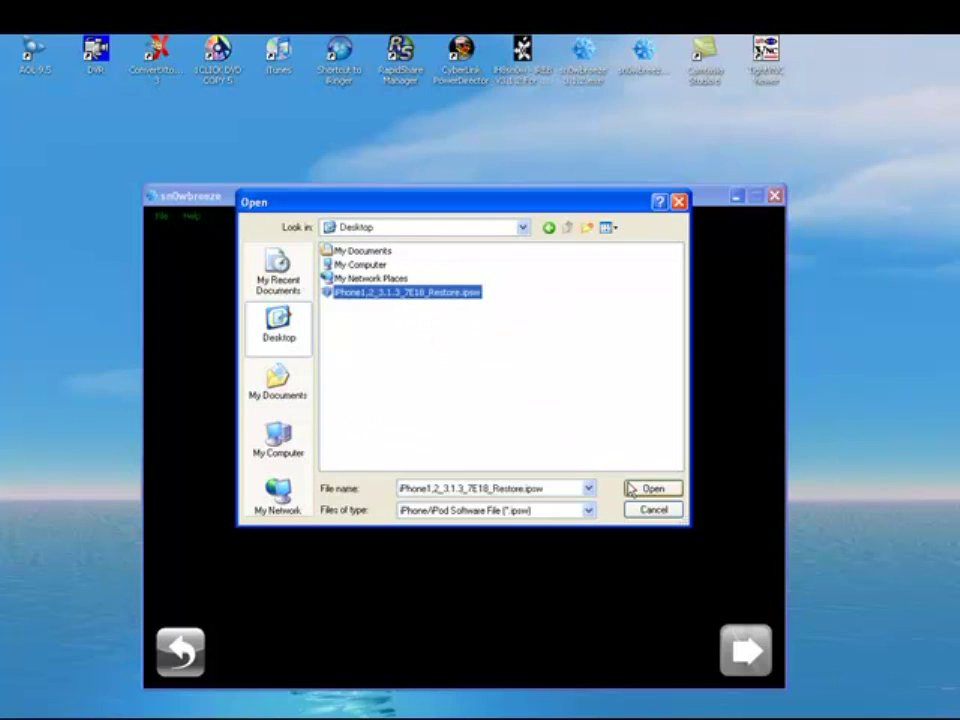
{"action": "left_click", "coordinate": [630, 489]}
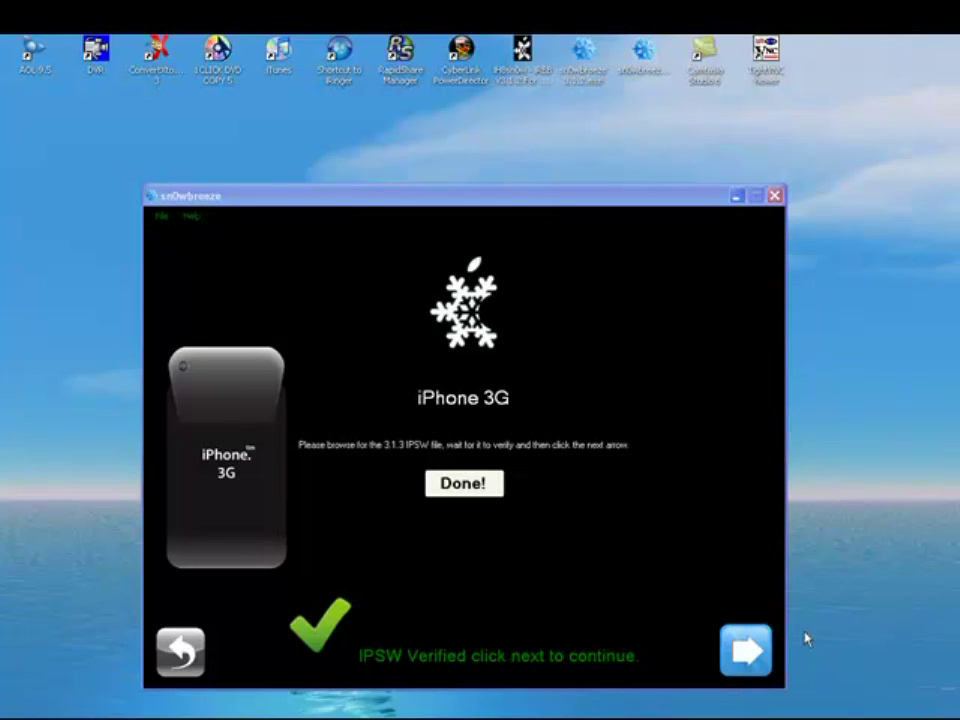
- Pick General options and keep iPhone activation, the sn0wbreeze app and a 750 MB root partition
{"action": "left_click", "coordinate": [751, 652]}
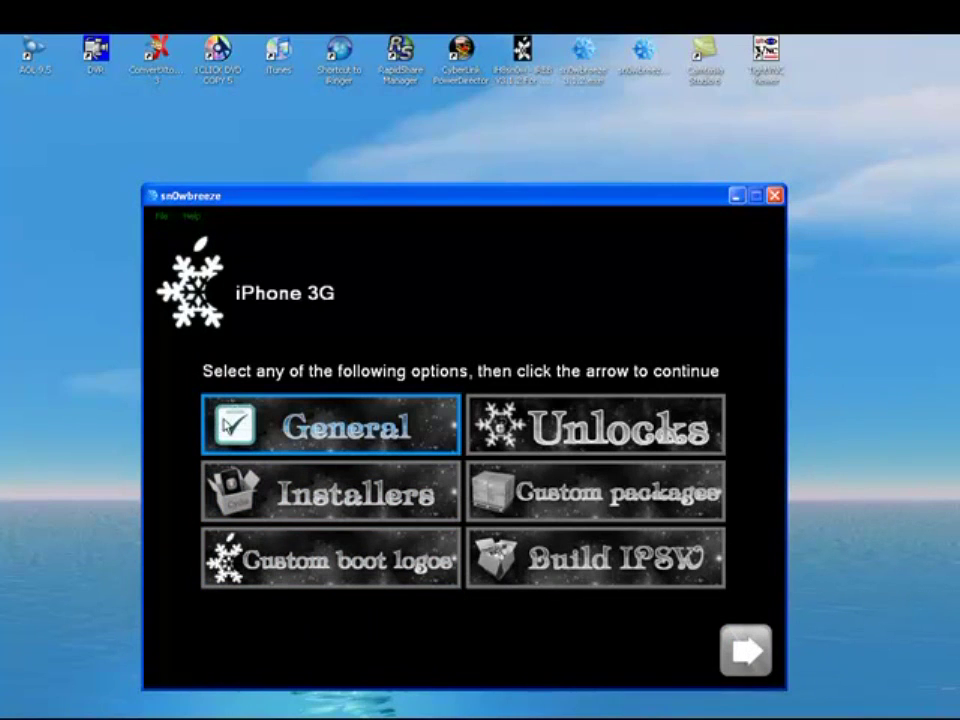
{"action": "left_click", "coordinate": [226, 429]}
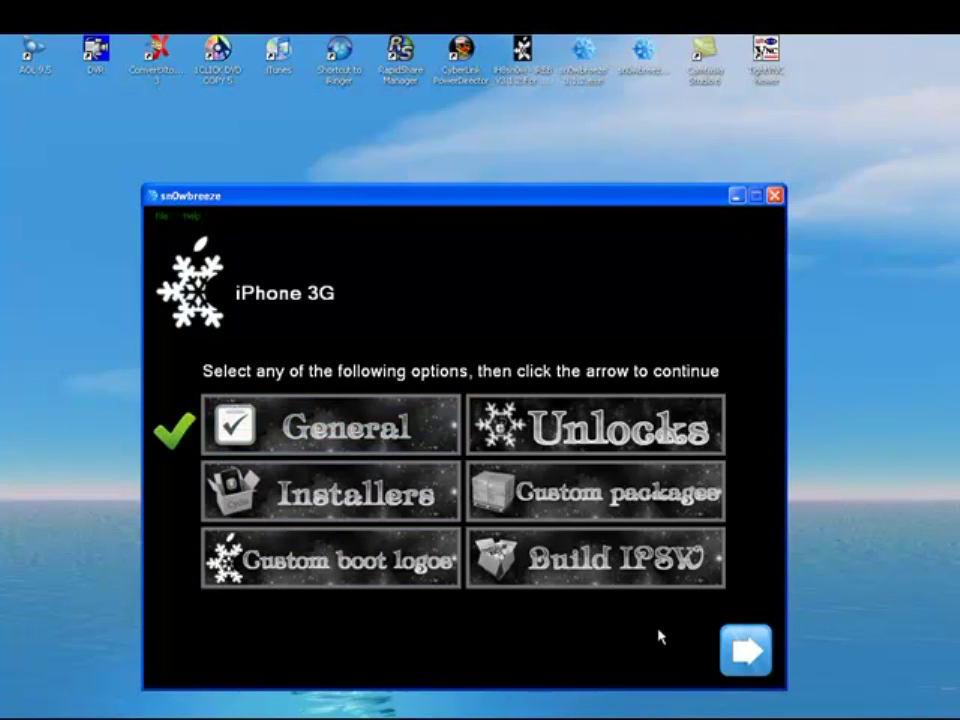
{"action": "left_click", "coordinate": [740, 652]}
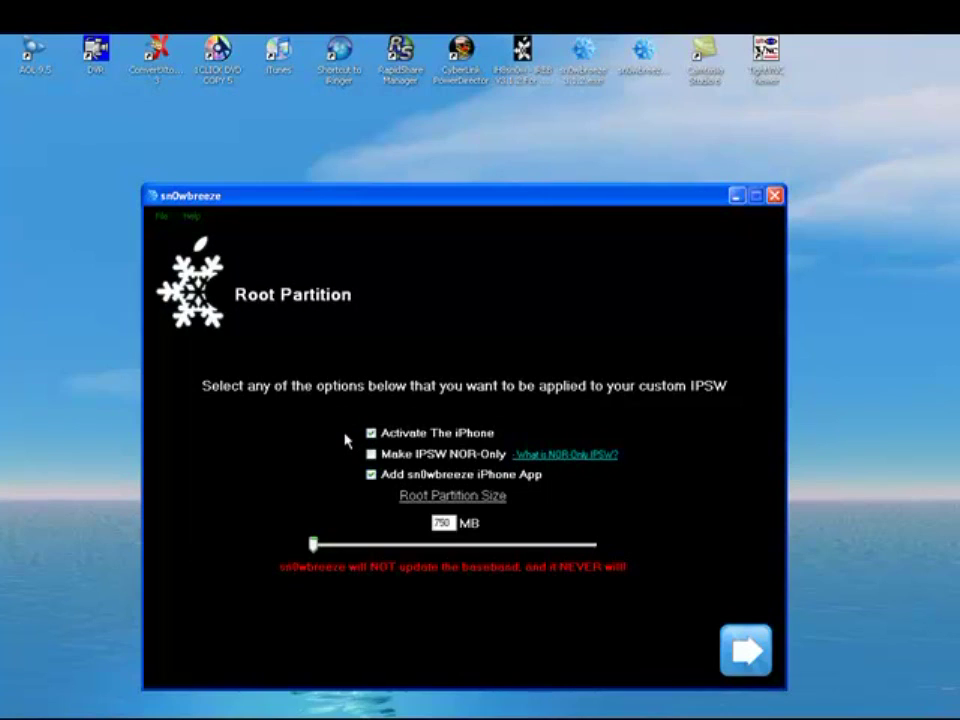
{"action": "mouse_move", "coordinate": [377, 435]}
- Try Blacksn0w, dismiss its unsupported-on-3.1.3 warning, and continue without any unlock
{"action": "left_click", "coordinate": [752, 657]}
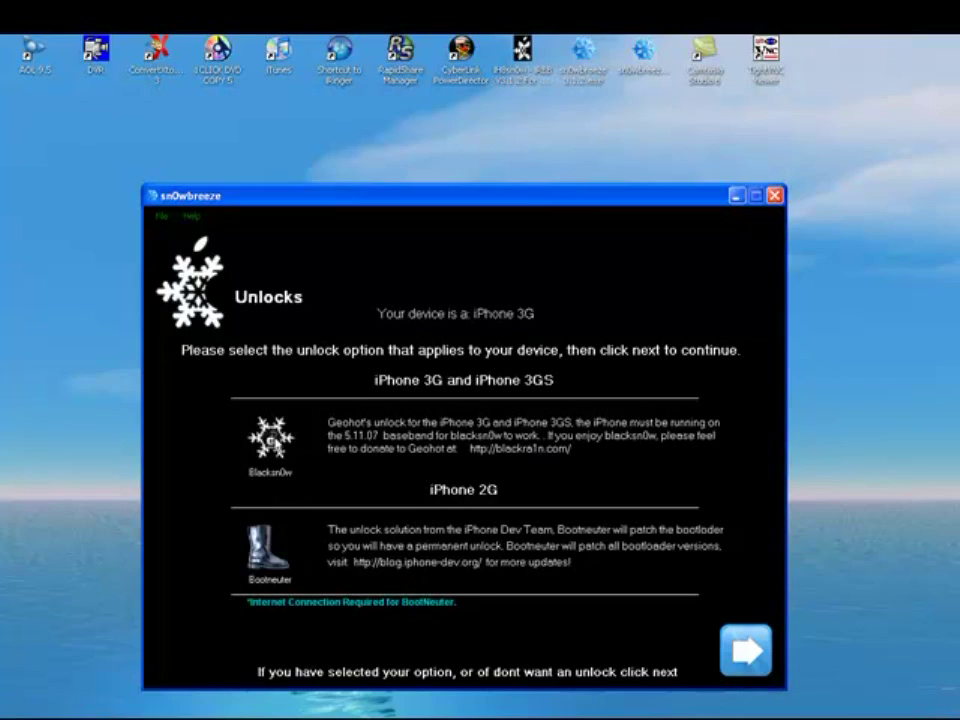
{"action": "left_click", "coordinate": [274, 441]}
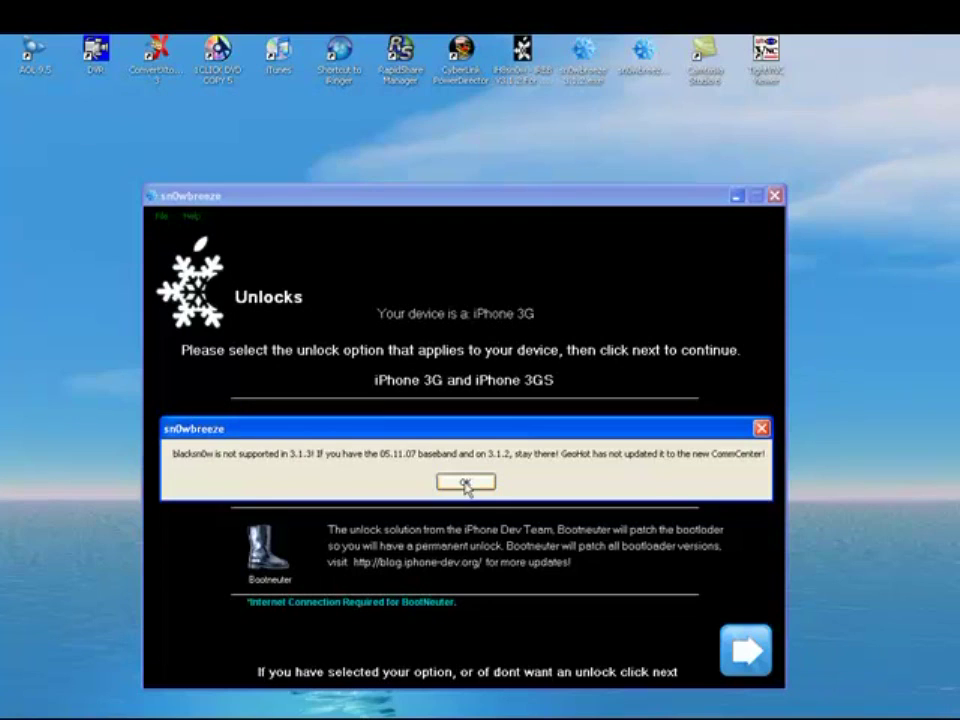
{"action": "left_click", "coordinate": [465, 484]}
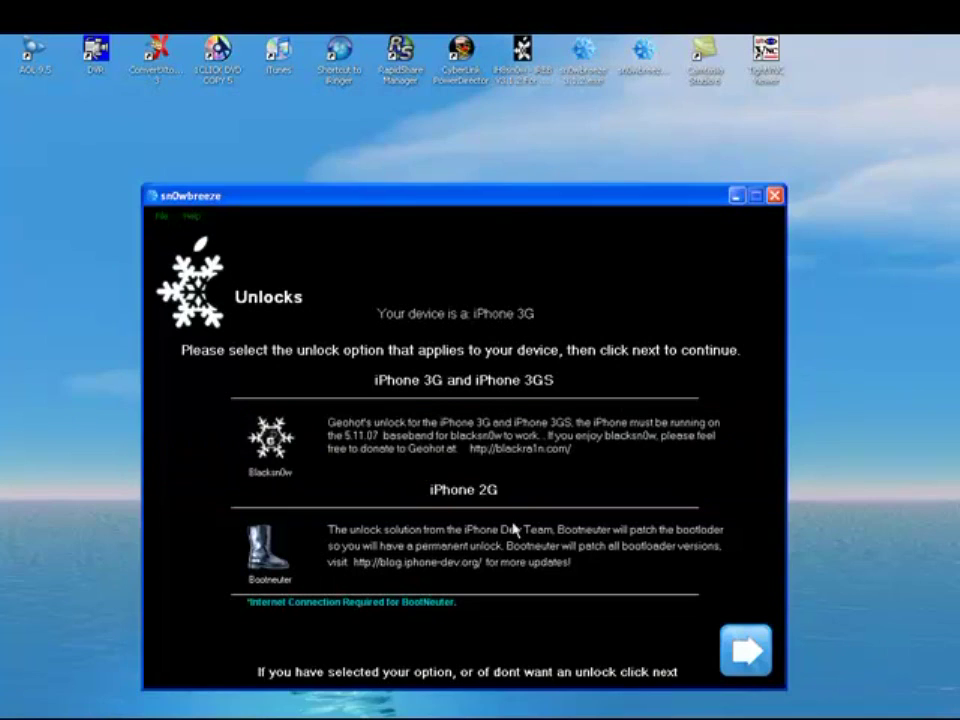
{"action": "left_click", "coordinate": [736, 651]}
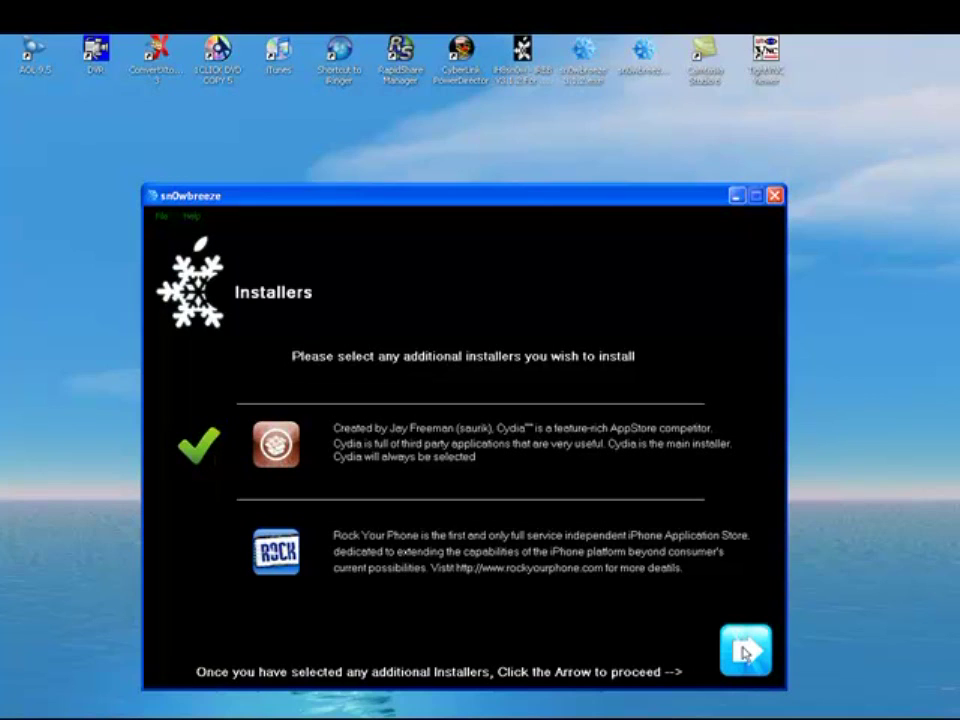
- Keep Cydia as the only installer and proceed to Custom Apps
{"action": "left_click", "coordinate": [745, 652]}
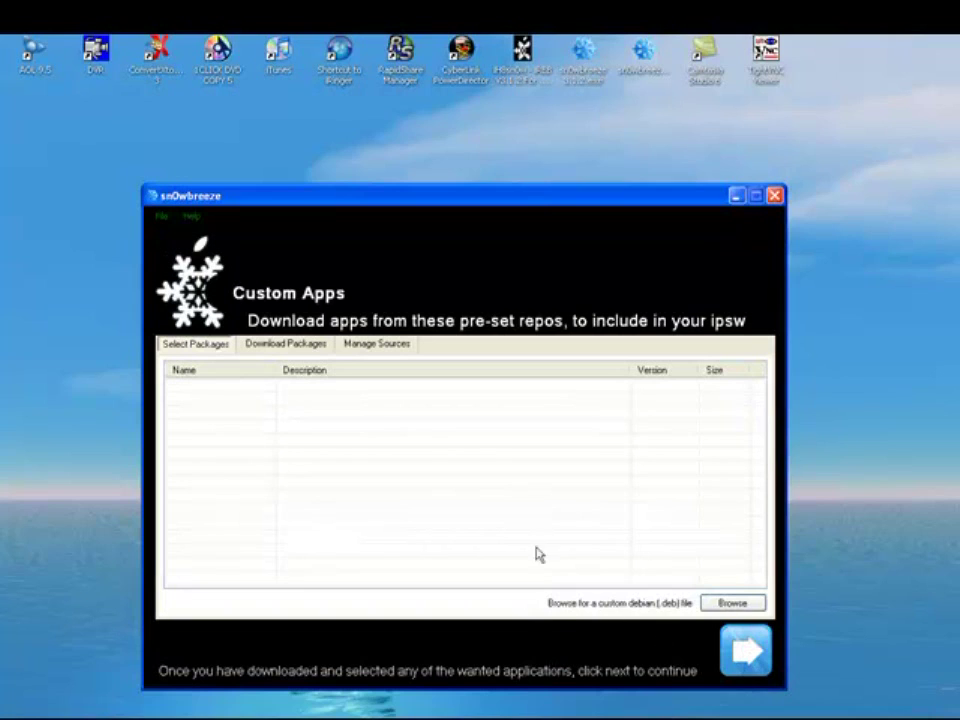
- Turn off Use Custom Boot Logo and Use Custom Recovery Logo, then select Build IPSW
{"action": "left_click", "coordinate": [745, 652]}
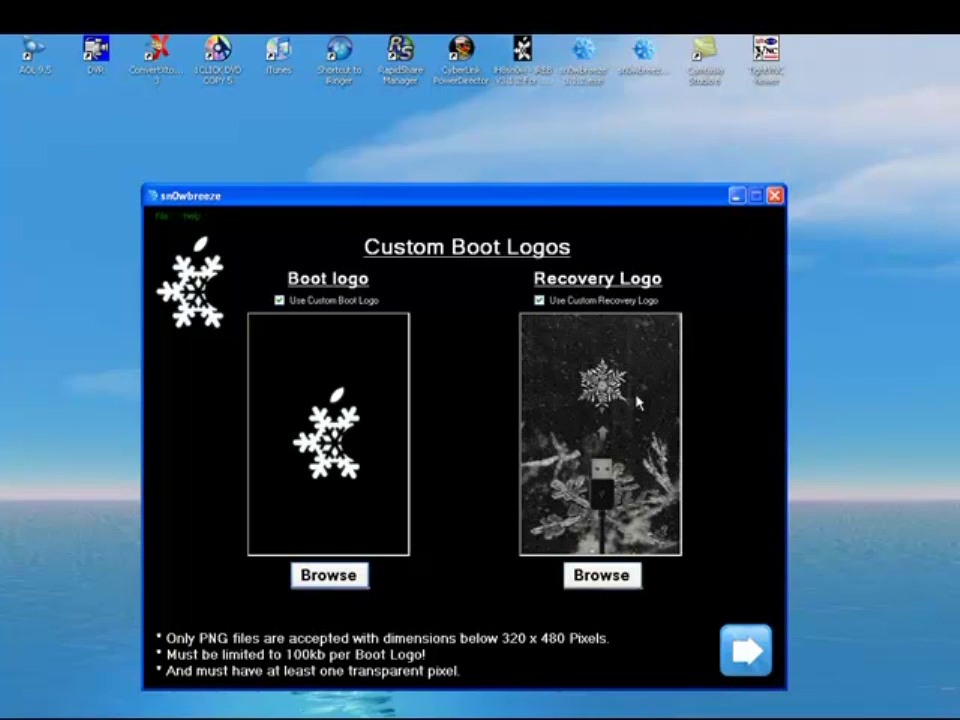
{"action": "left_click", "coordinate": [280, 301]}
{"action": "left_click", "coordinate": [540, 300]}
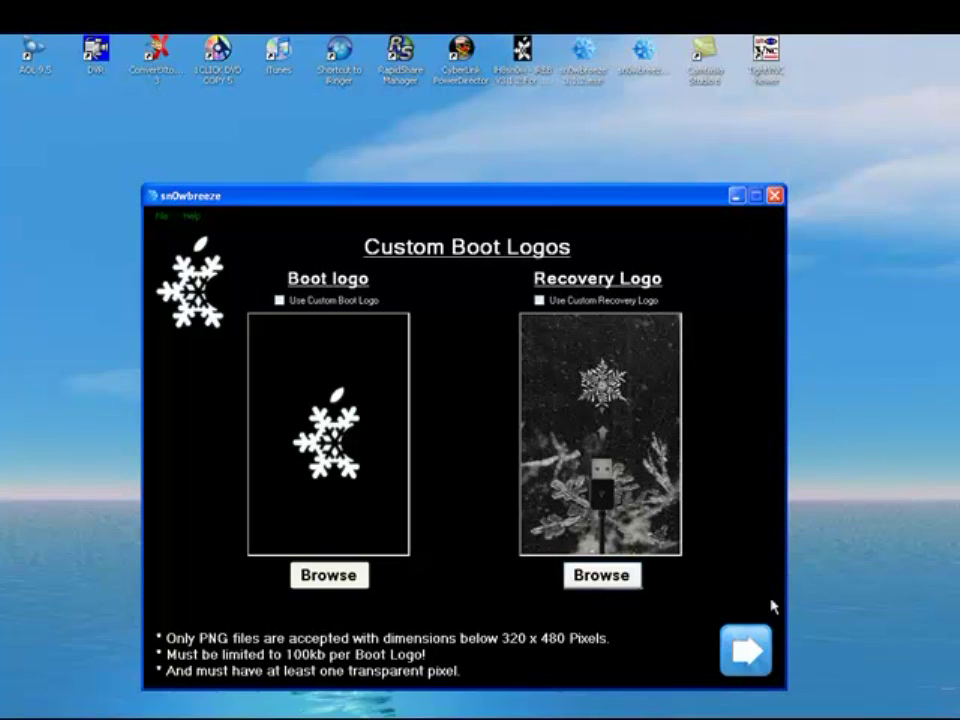
{"action": "left_click", "coordinate": [753, 651]}
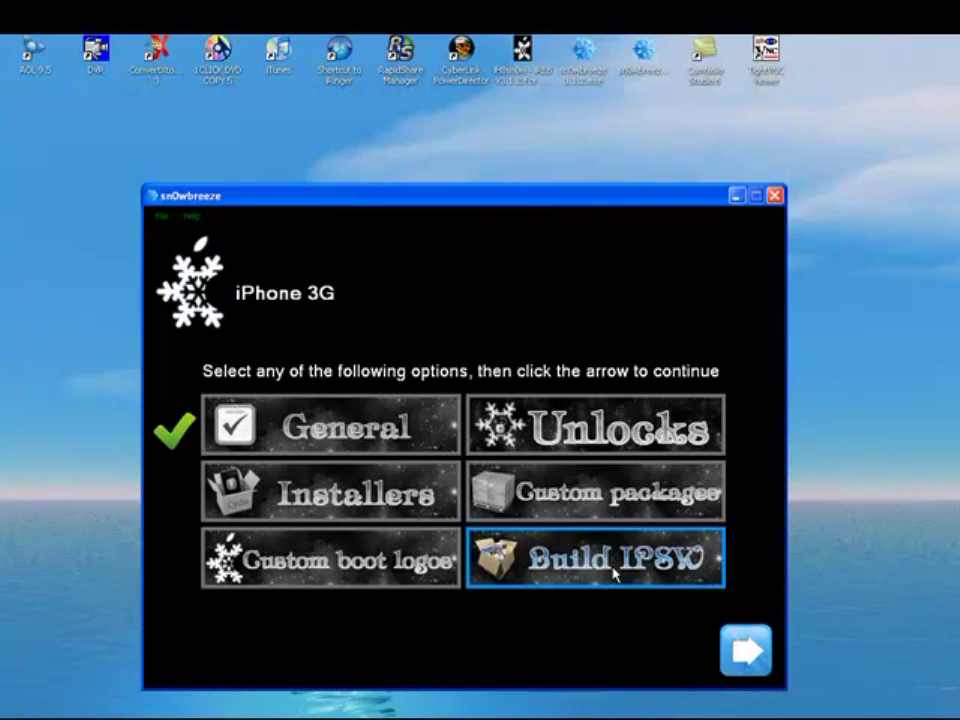
{"action": "left_click", "coordinate": [615, 570]}
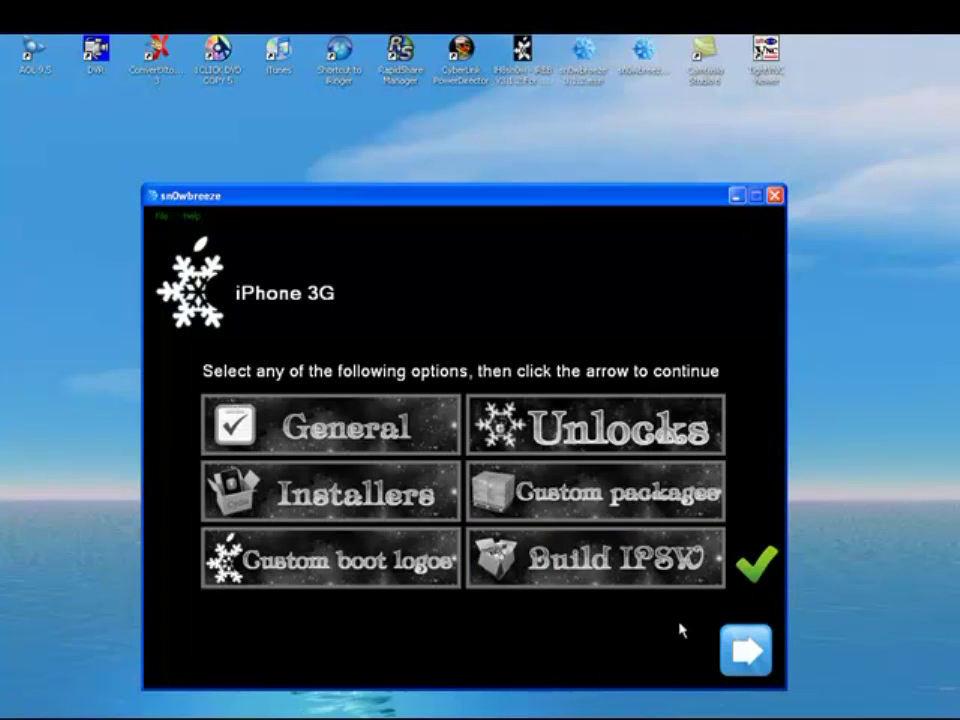
- Build the custom iPhone 3G IPSW and let it save to the desktop
{"action": "left_click", "coordinate": [745, 650]}
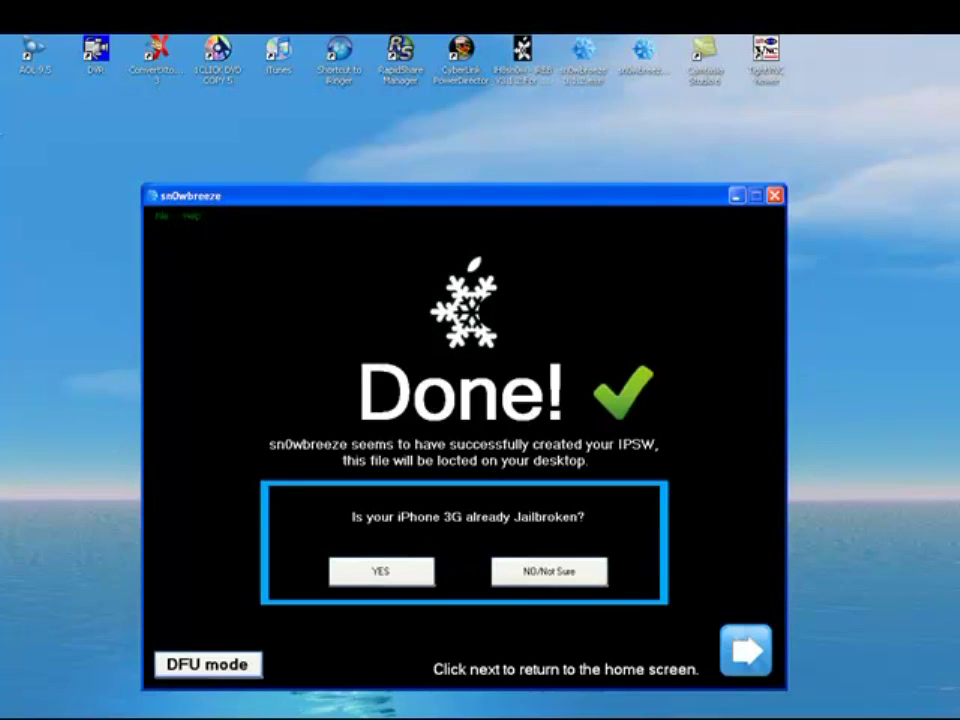
- Close sn0wbreeze and drag the stock restore IPSW into the desktop's top icon row
{"action": "left_click", "coordinate": [745, 651]}
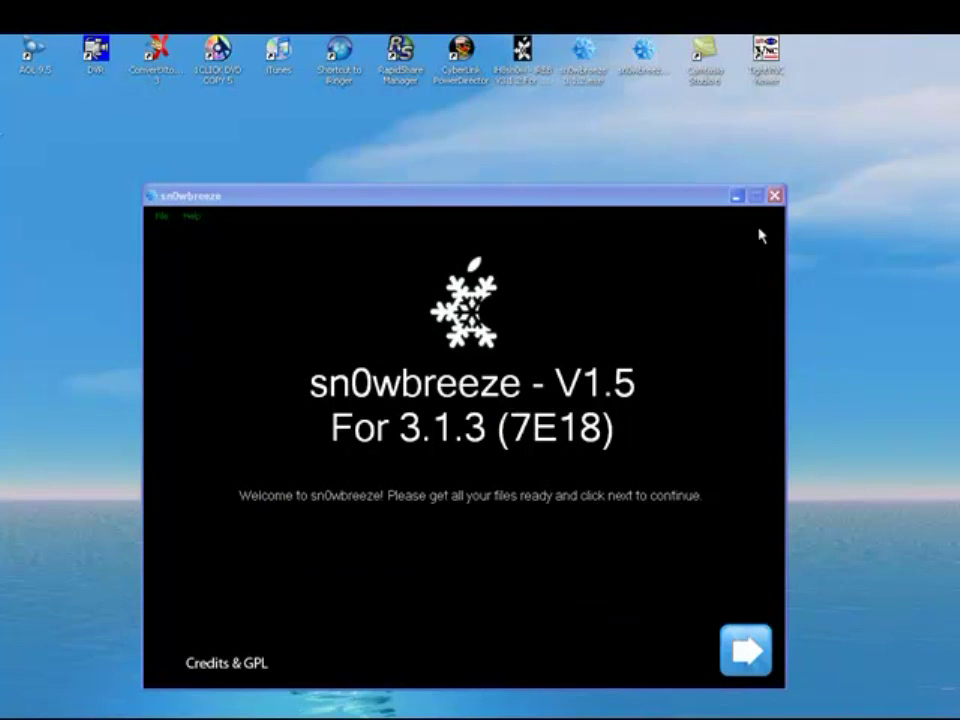
{"action": "left_click", "coordinate": [775, 198]}
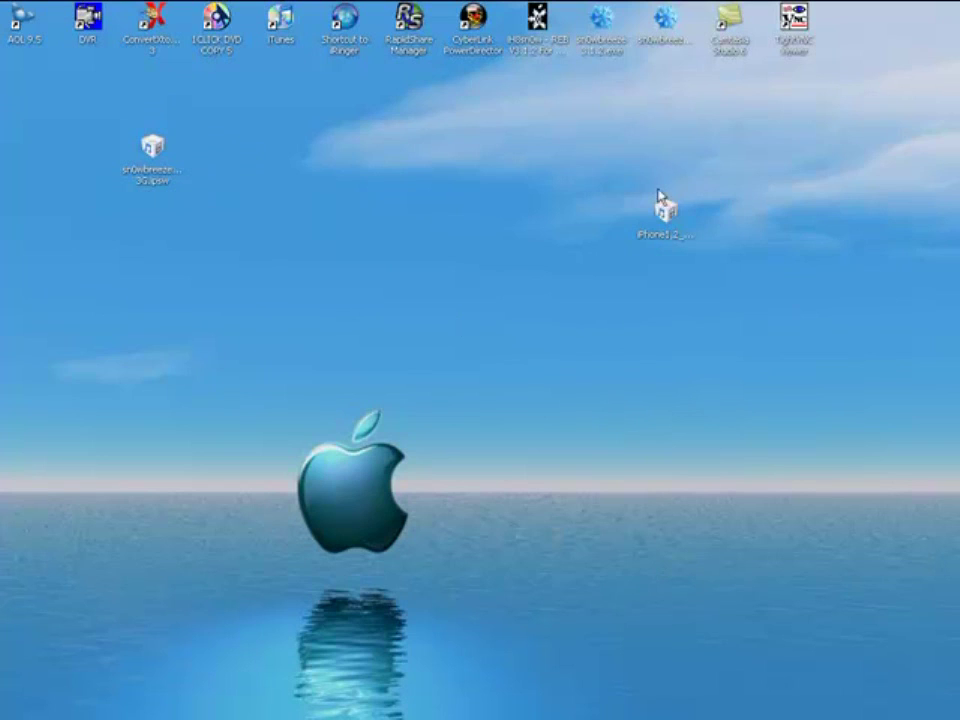
{"action": "left_click_drag", "start_coordinate": [667, 217], "coordinate": [858, 21]}
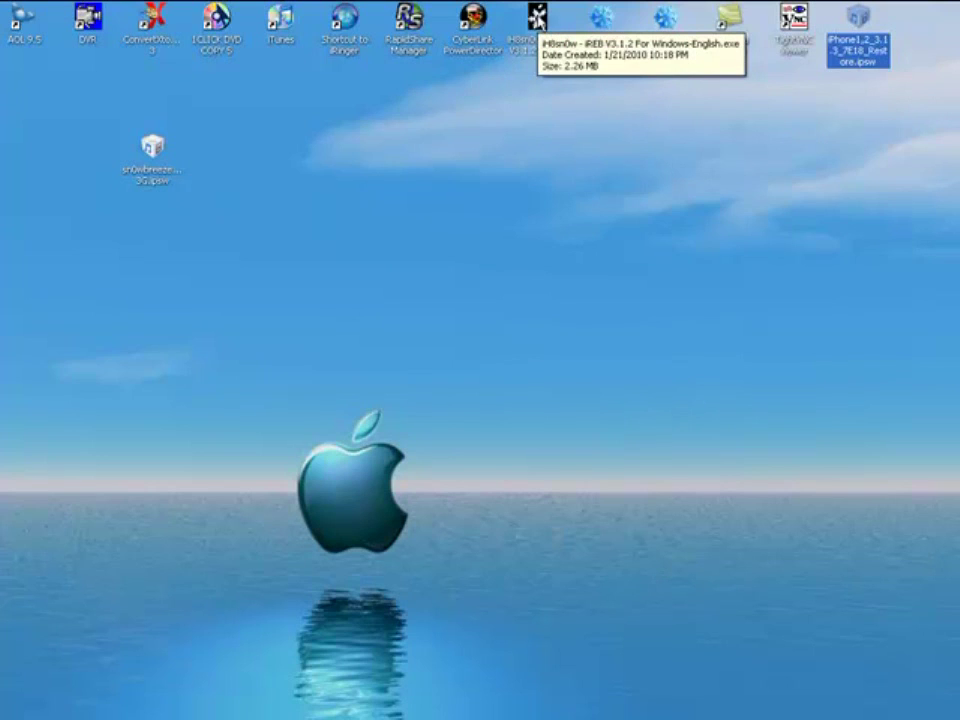
- Launch iH8sn0w iREB V3.1.2 and bring up its DFU mode instructions
{"action": "double_click", "coordinate": [537, 18]}
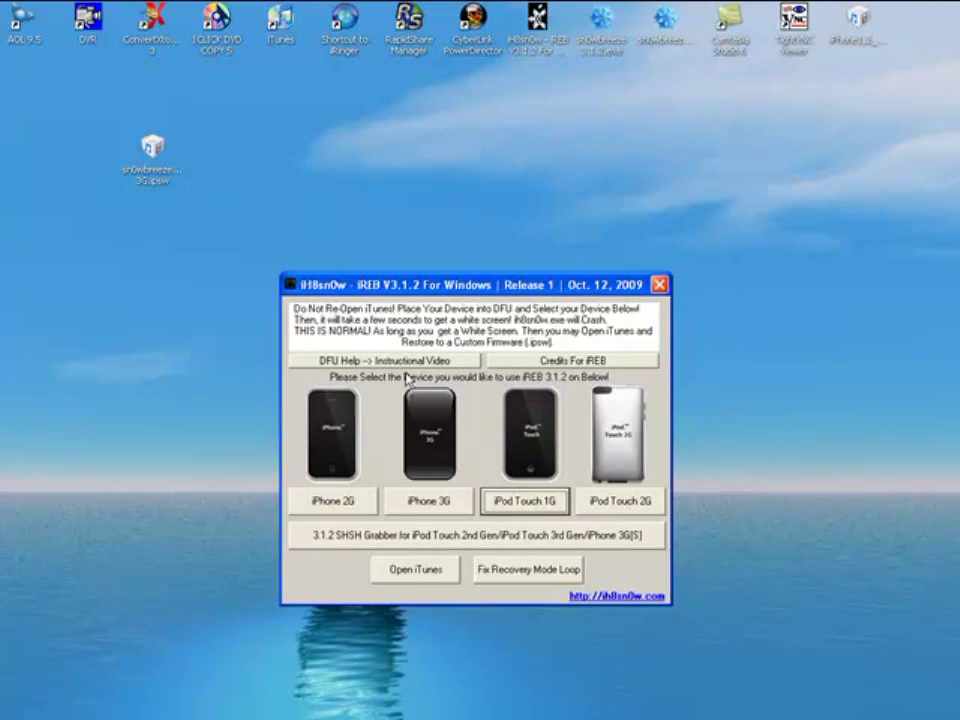
{"action": "left_click", "coordinate": [352, 362]}
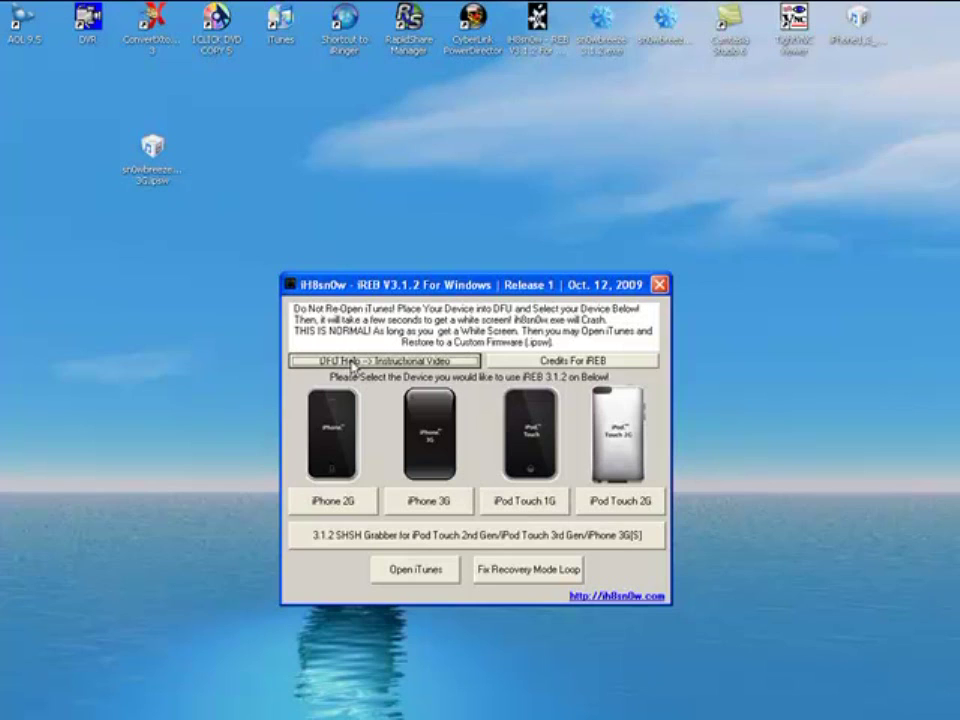